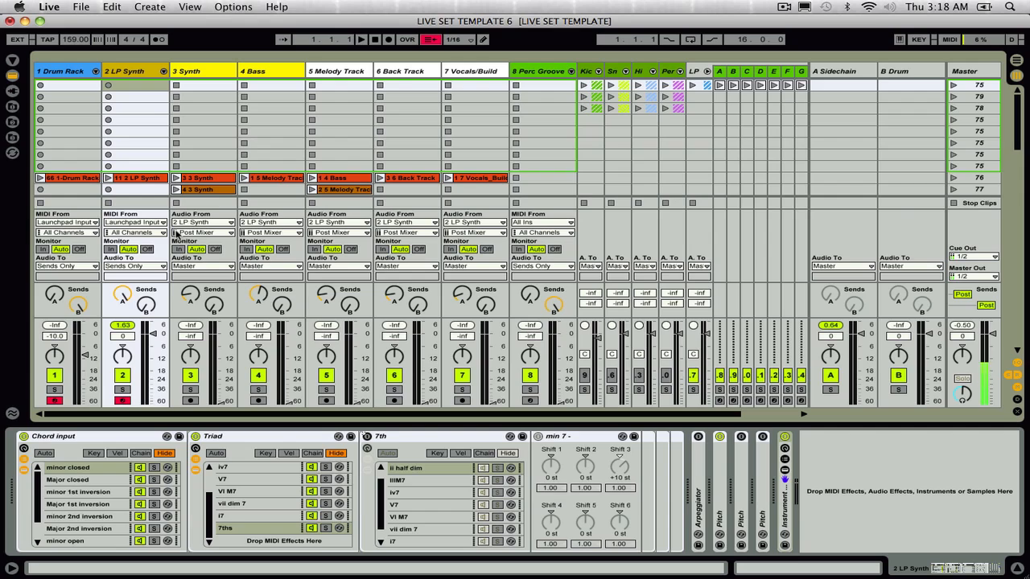
Step: View the device on track A and return to the 2 LP Synth track's device chain
click(720, 72)
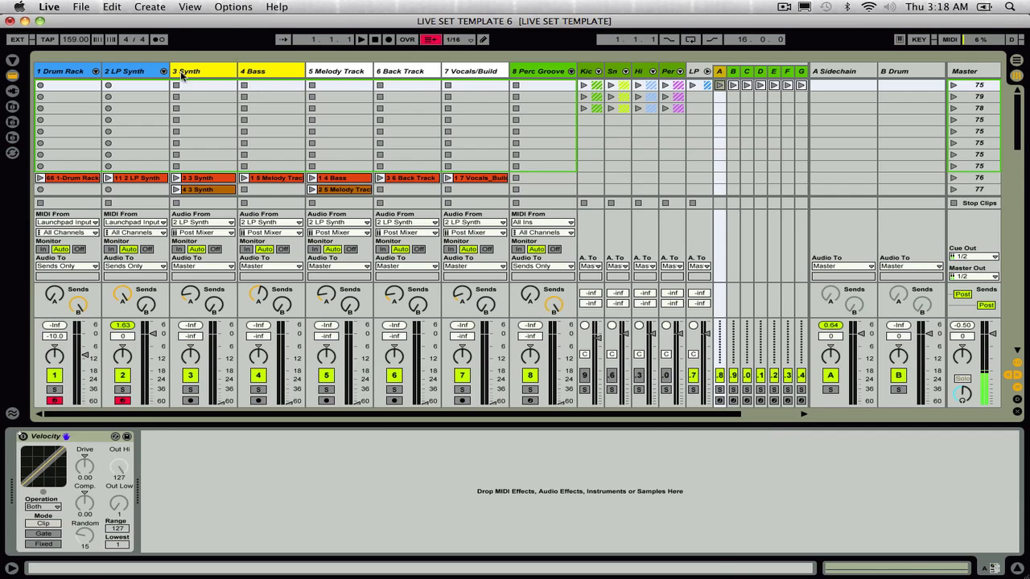
click(145, 72)
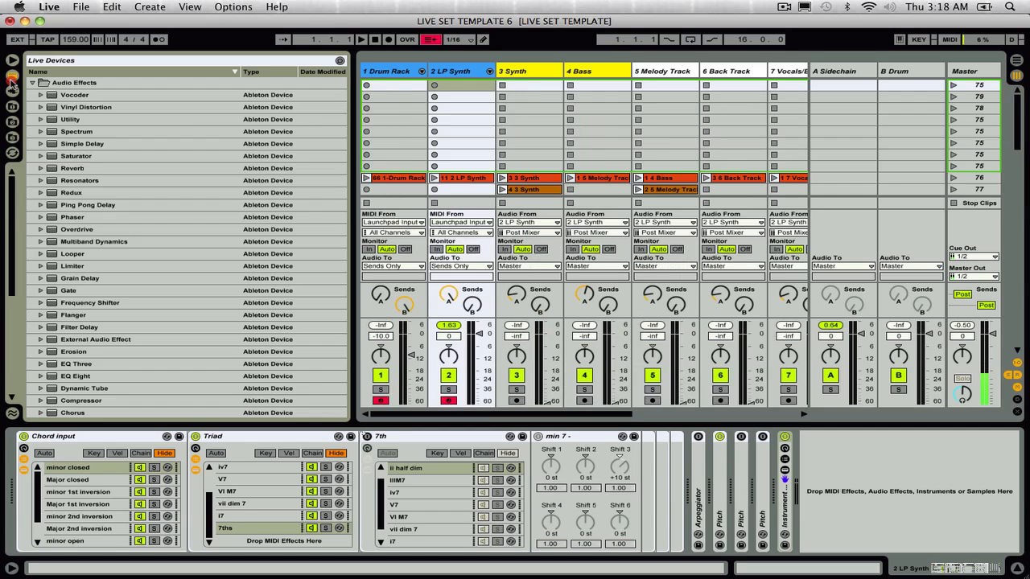
Step: Browse the MIDI Effects in Live Devices, look through the Chord device's presets, and hide the browser again
click(12, 75)
click(32, 82)
click(32, 94)
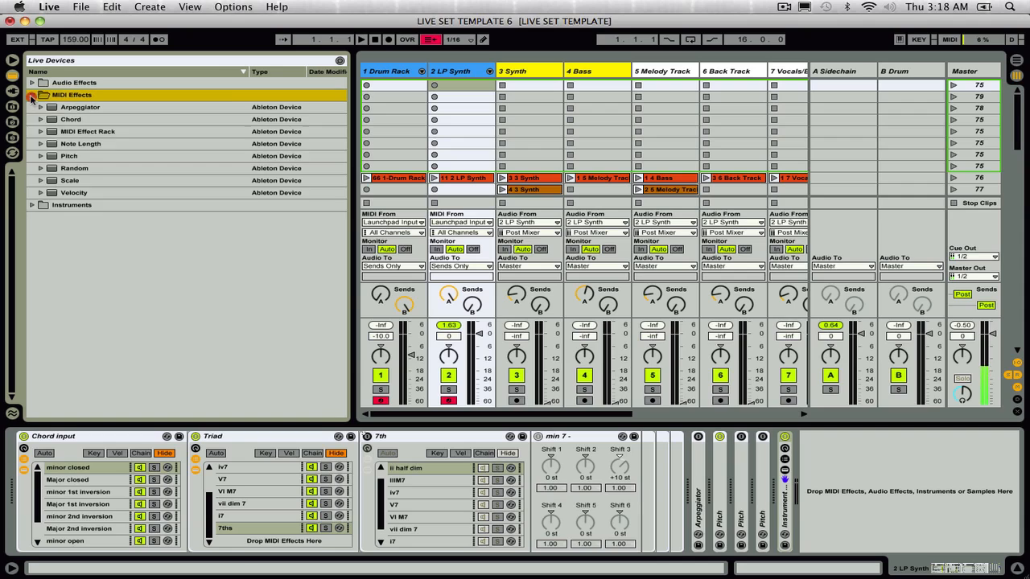
click(59, 119)
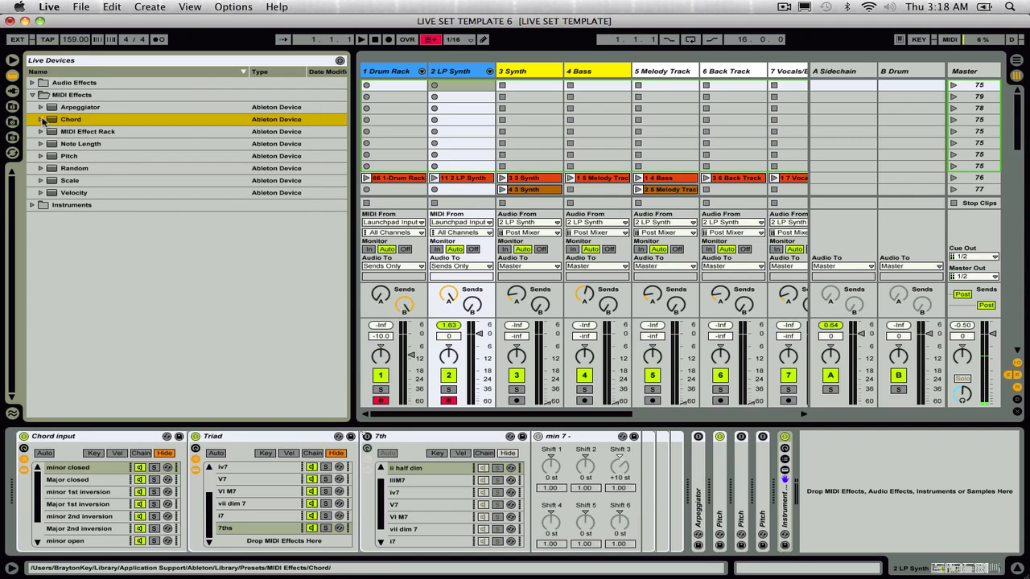
click(40, 119)
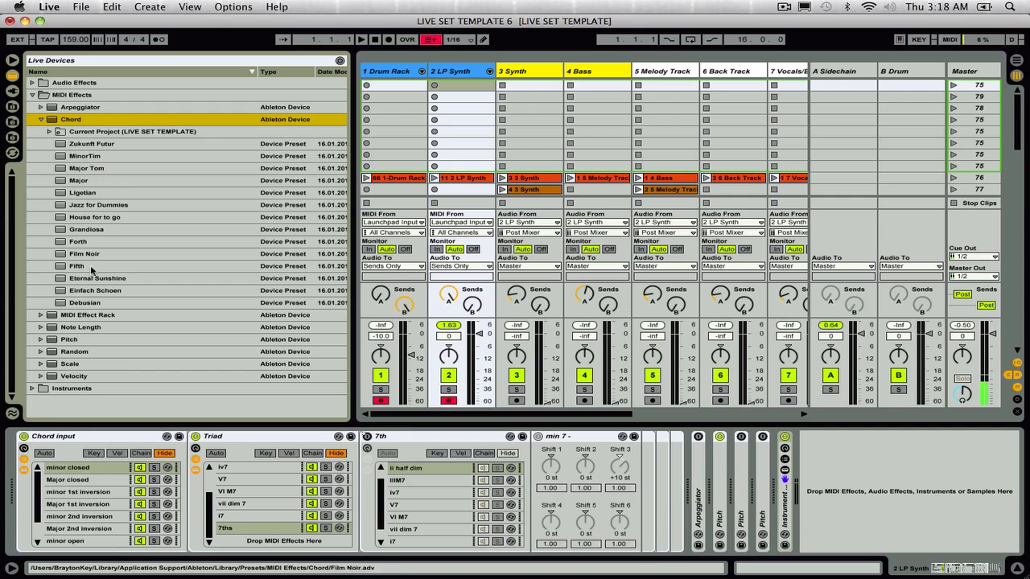
click(41, 120)
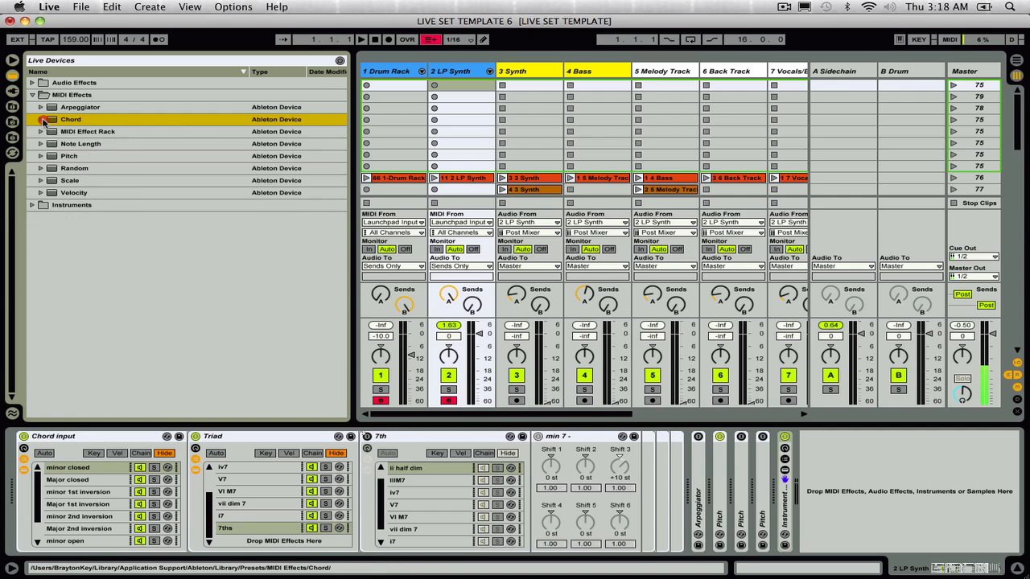
click(32, 95)
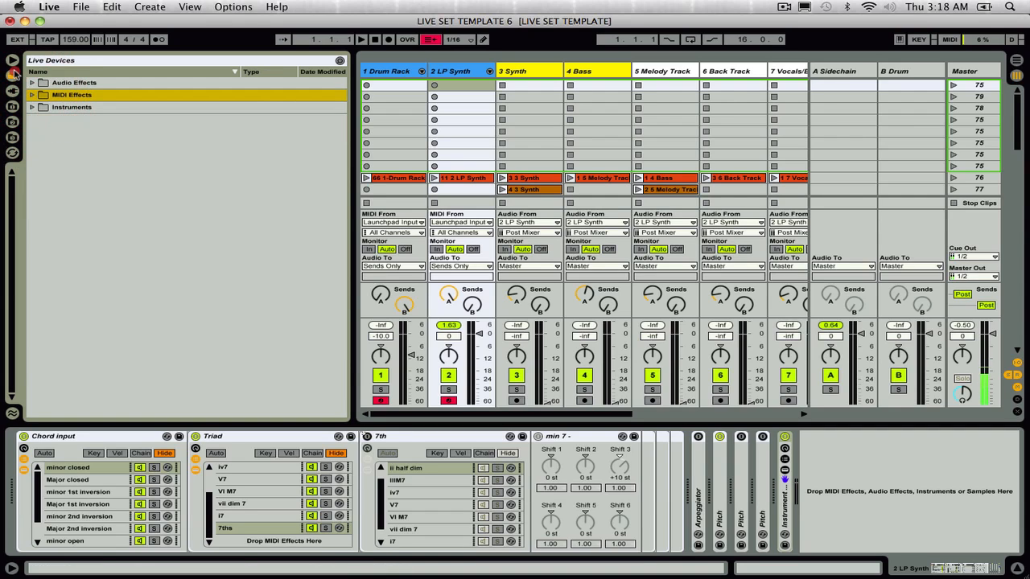
click(12, 61)
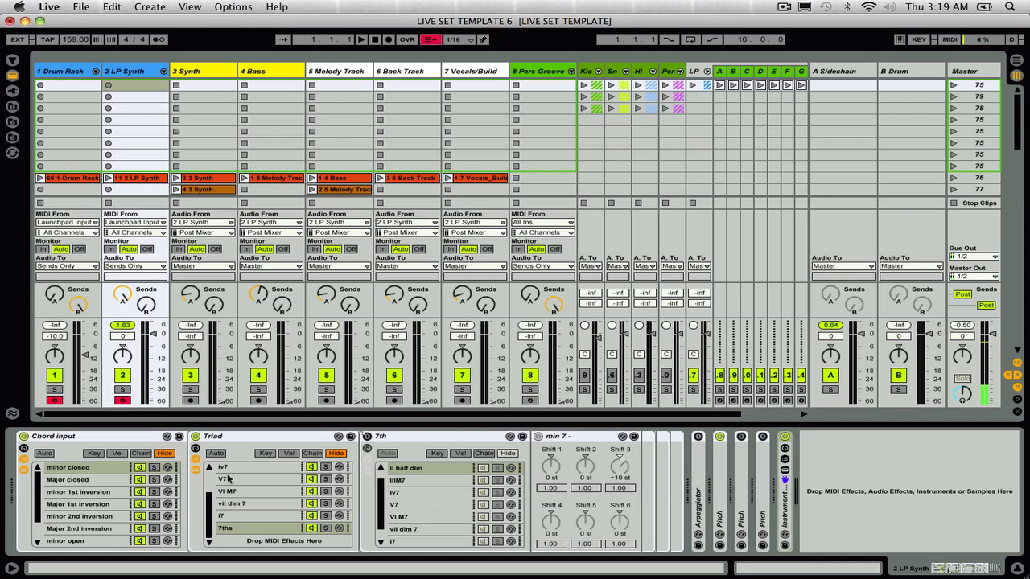
Step: Inspect the Triad rack inside the minor closed chain, including the Chord device shifts of its i7 chain
click(261, 436)
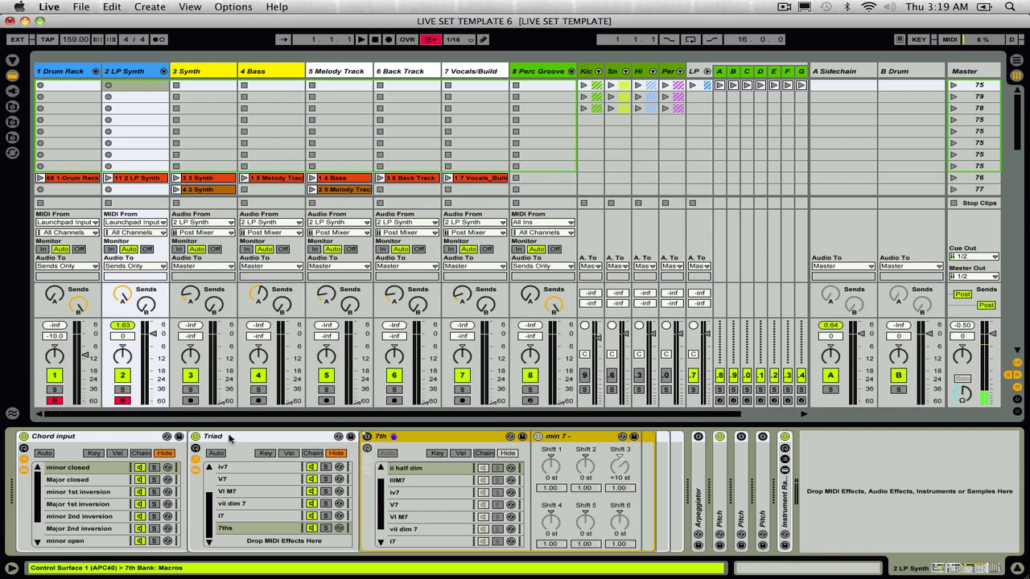
click(230, 437)
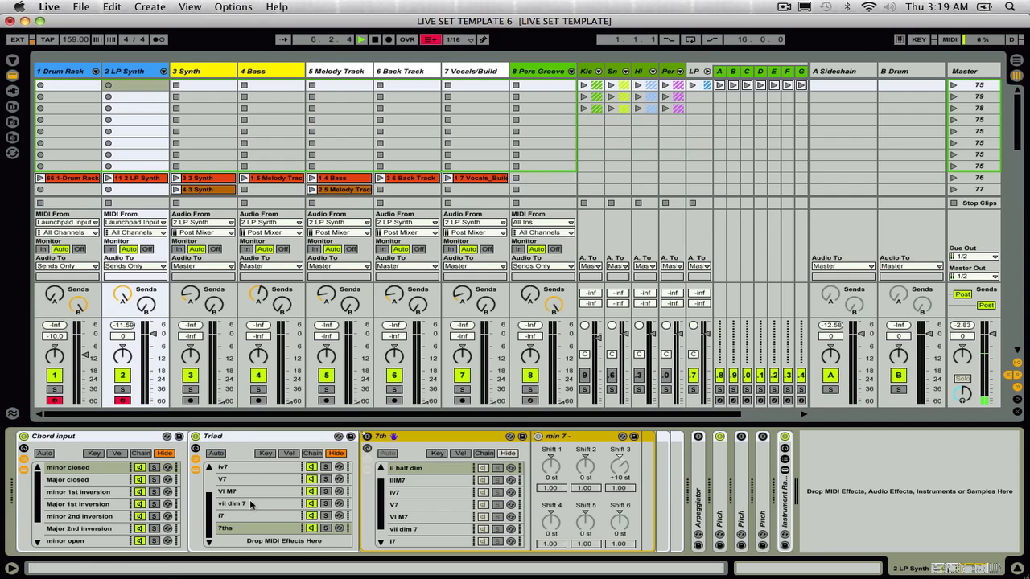
scroll(250, 499, up, 3)
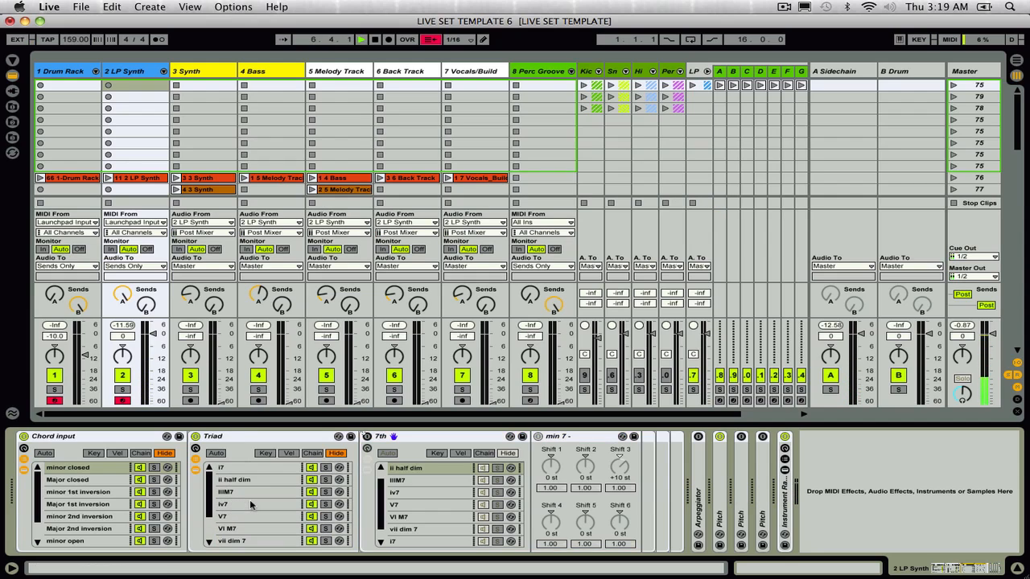
click(80, 480)
click(90, 468)
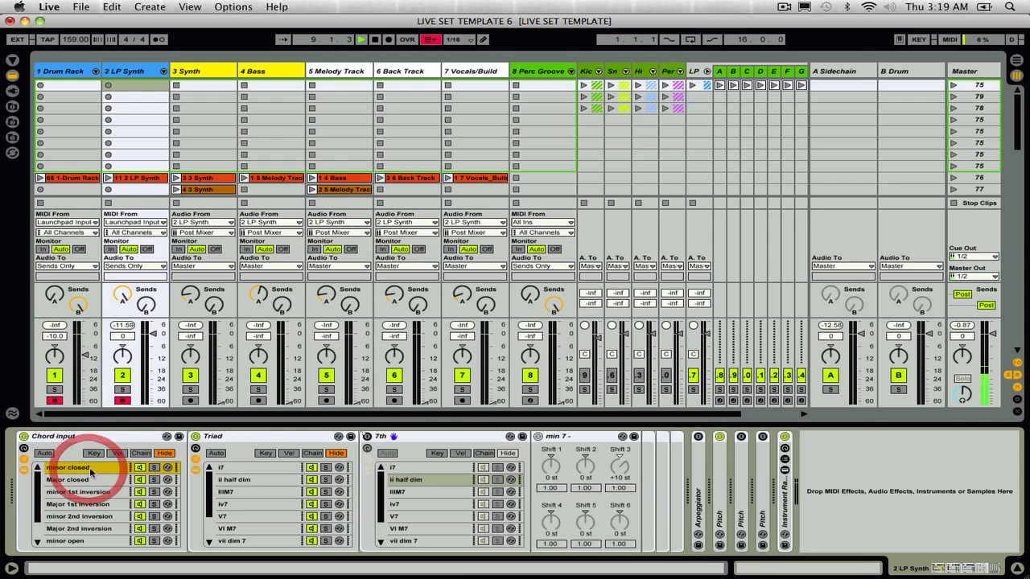
click(239, 469)
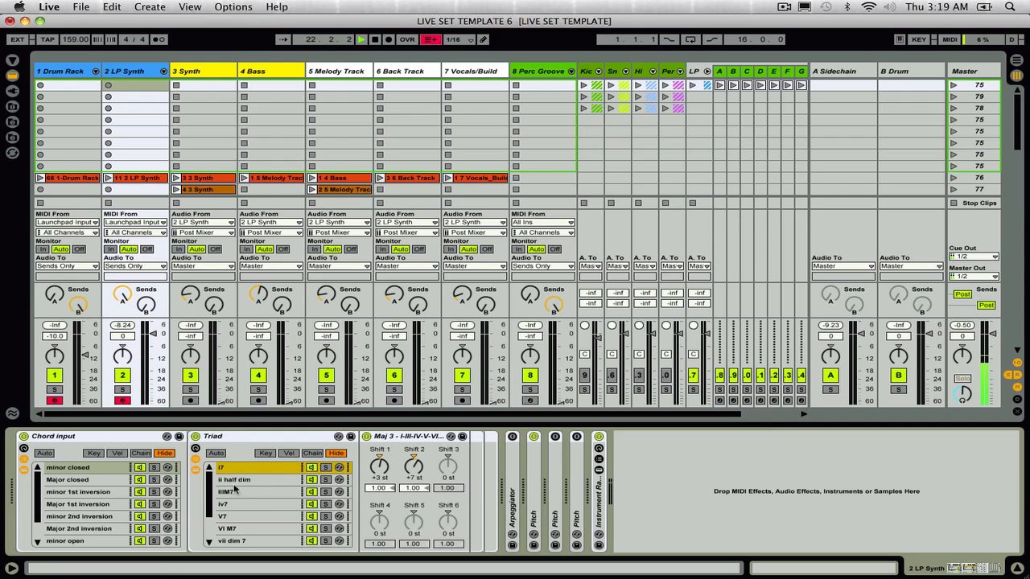
click(78, 467)
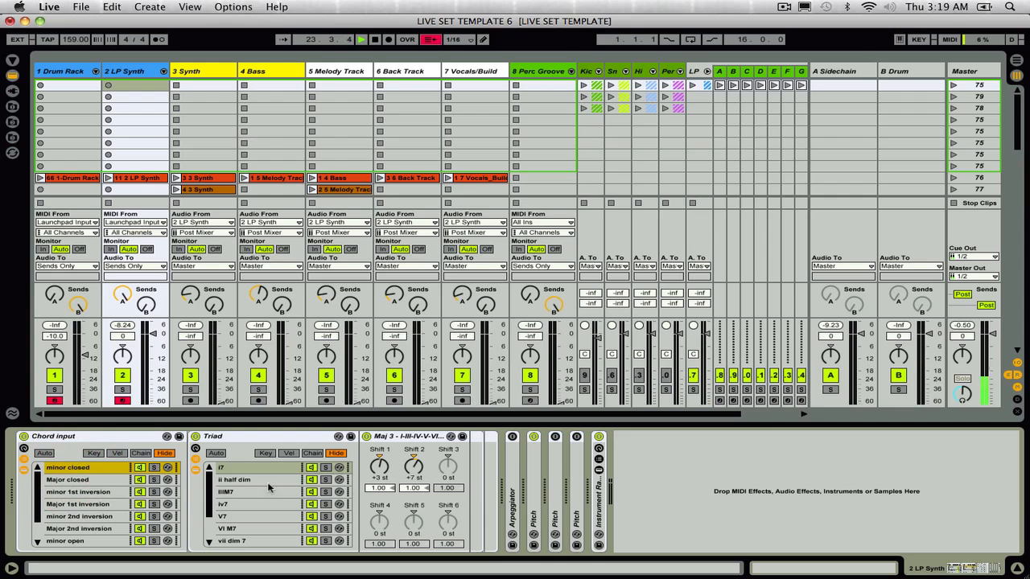
Step: Show the Triad rack's 7ths chain and switch on the nested 7th rack
scroll(289, 487, down, 3)
click(248, 528)
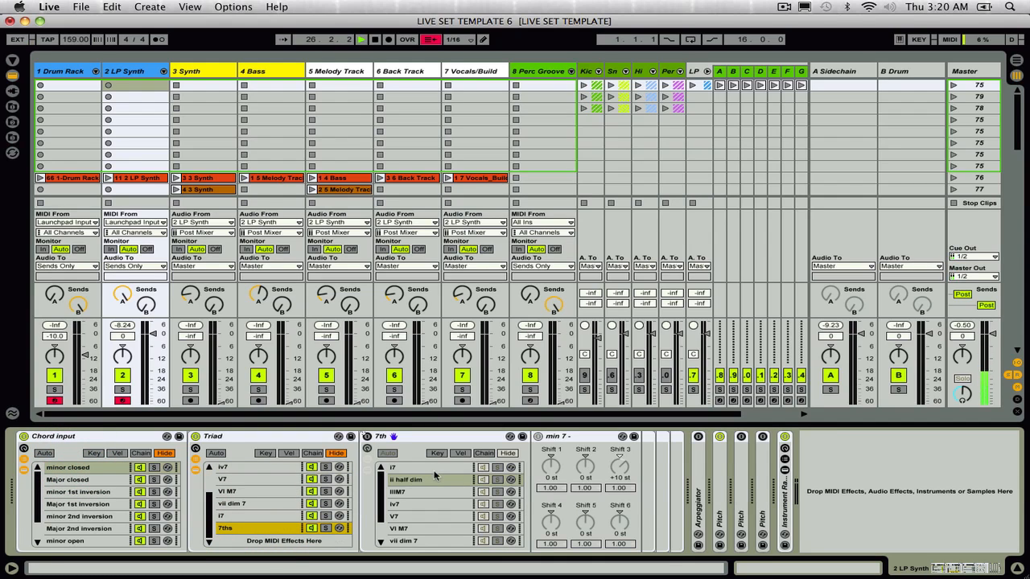
click(383, 439)
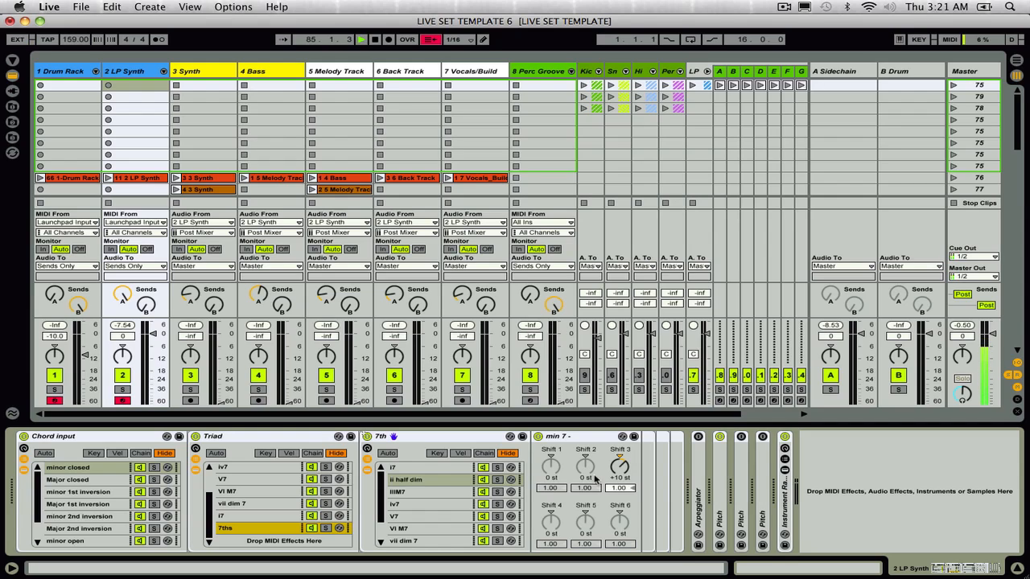
Step: View the Velocity devices on tracks A through D, ending on track A
click(720, 73)
click(734, 73)
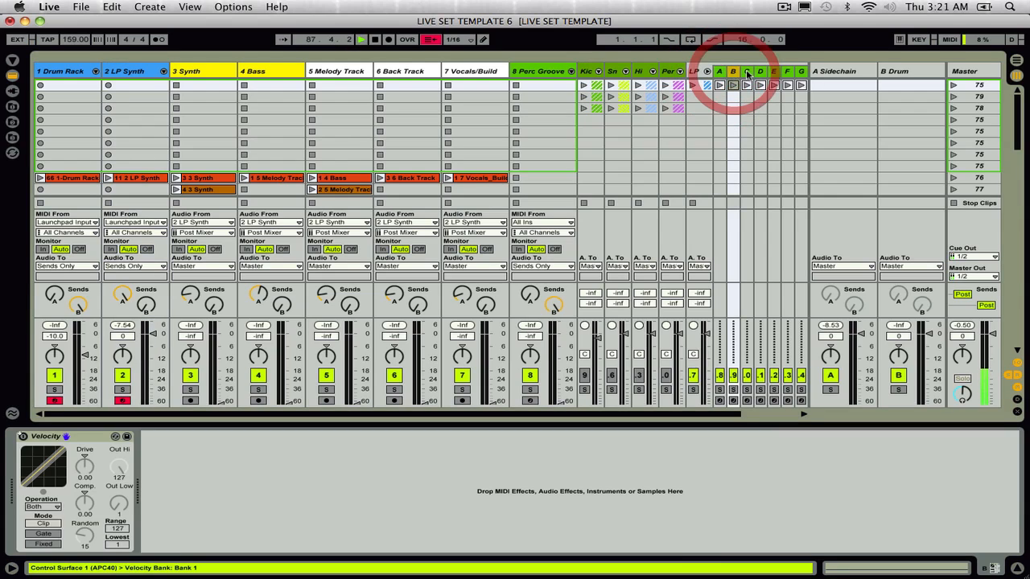
click(746, 72)
click(762, 72)
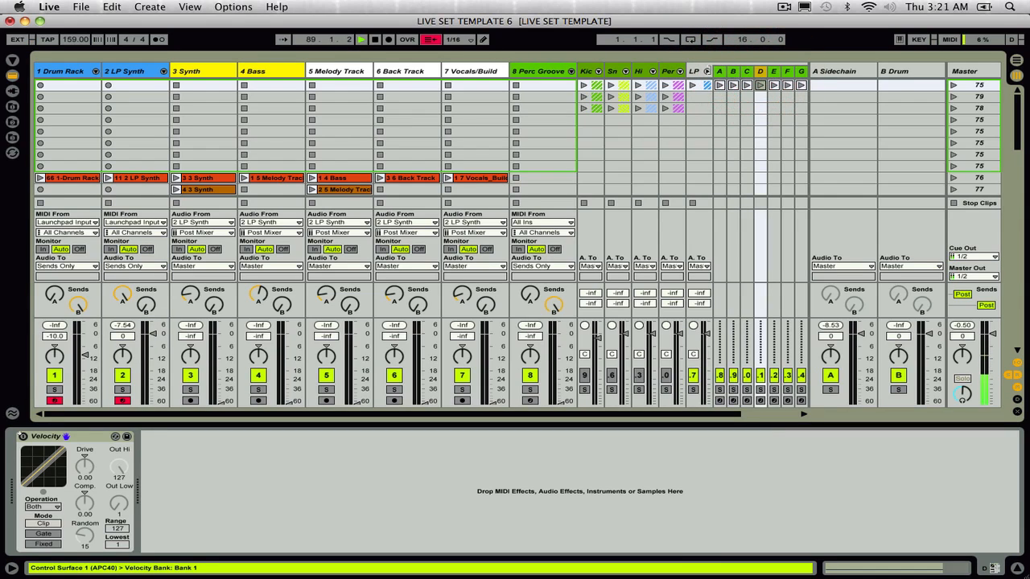
click(721, 71)
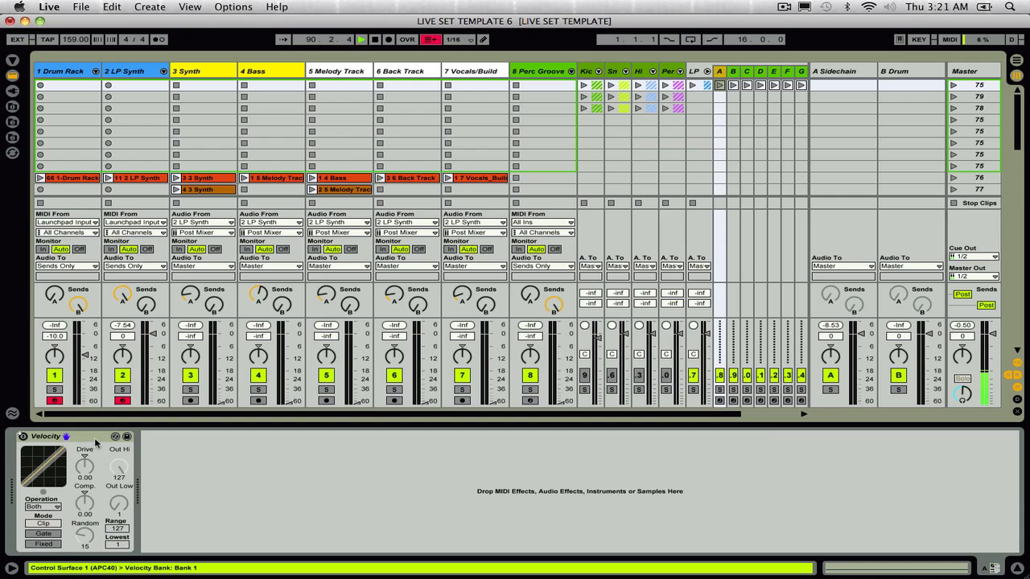
Step: Locate Velocity among the MIDI Effects, hide the browser, and switch on track A's Velocity device
click(24, 60)
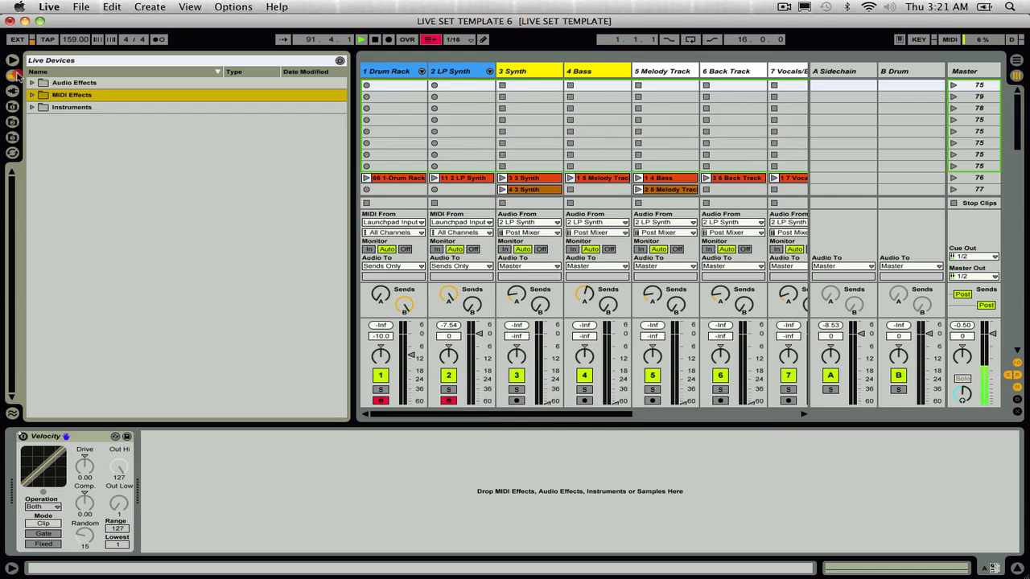
click(32, 94)
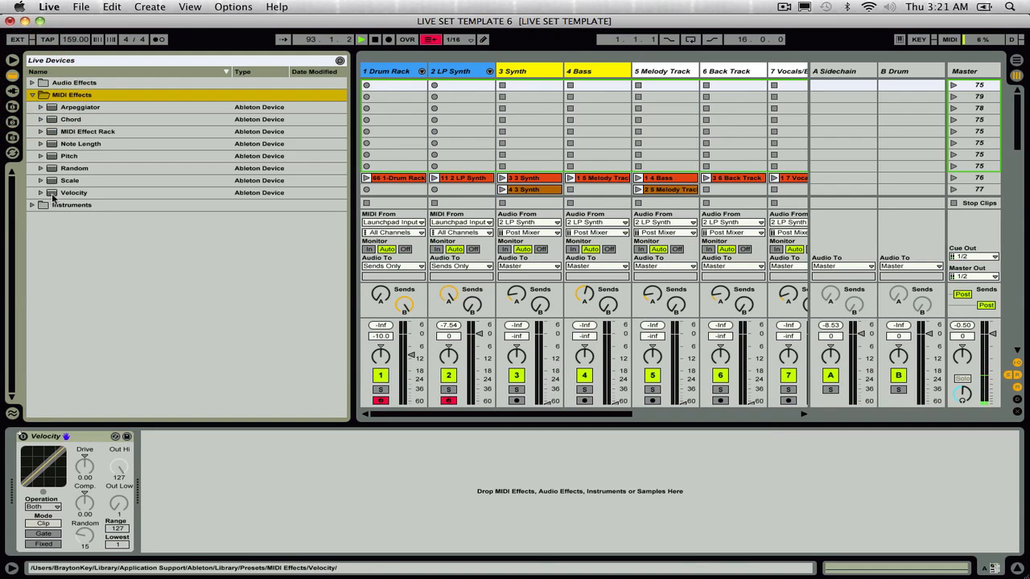
click(48, 192)
click(12, 63)
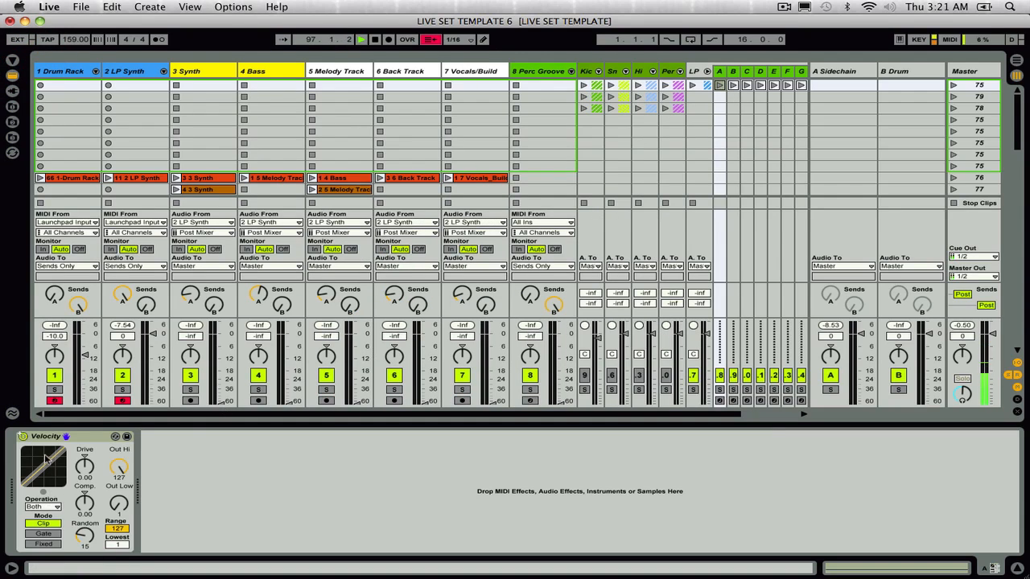
click(46, 439)
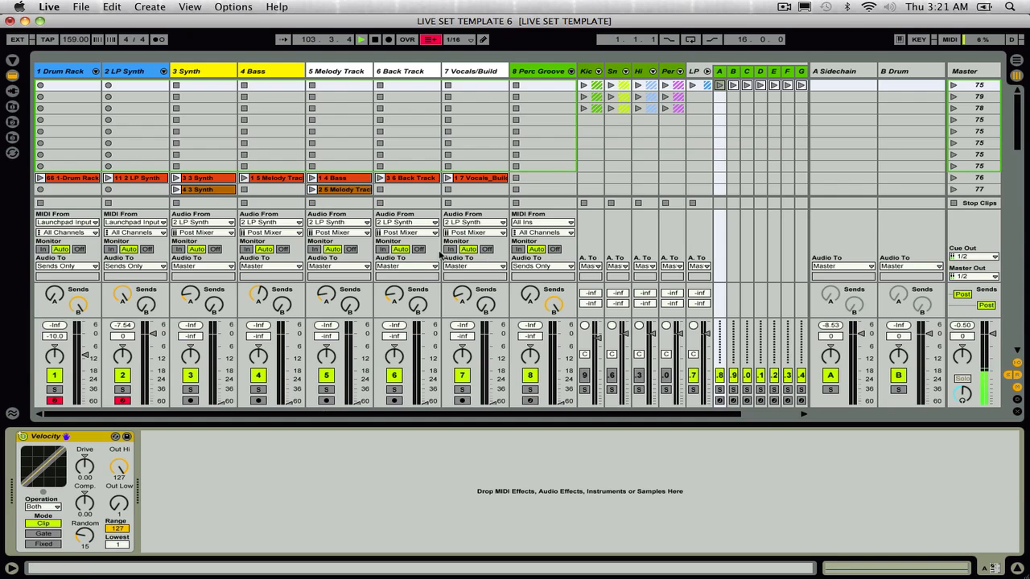
Step: Inspect the notes and velocities of track A's clip and return to the 2 LP Synth device chain
click(720, 86)
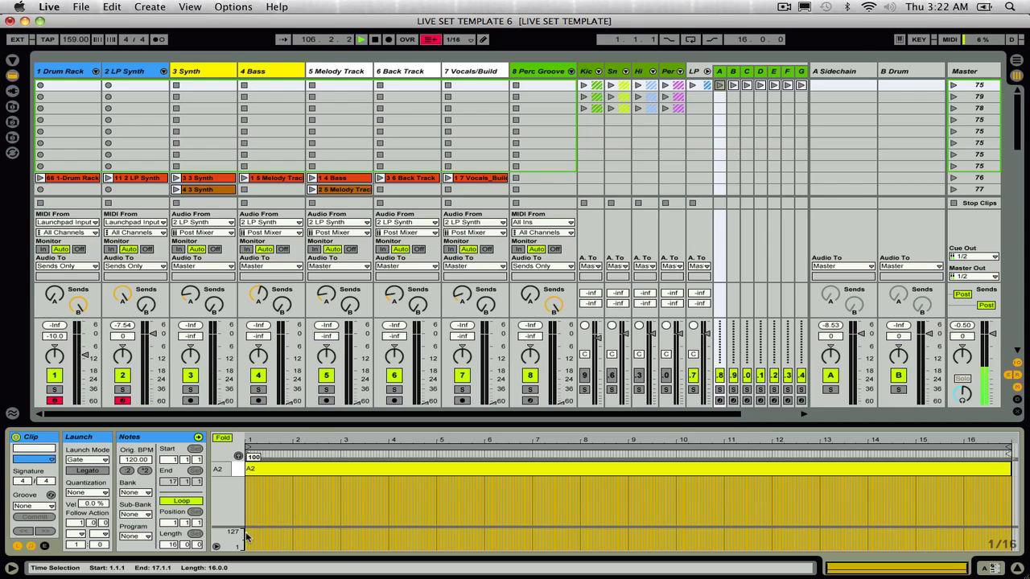
key(shift+Tab)
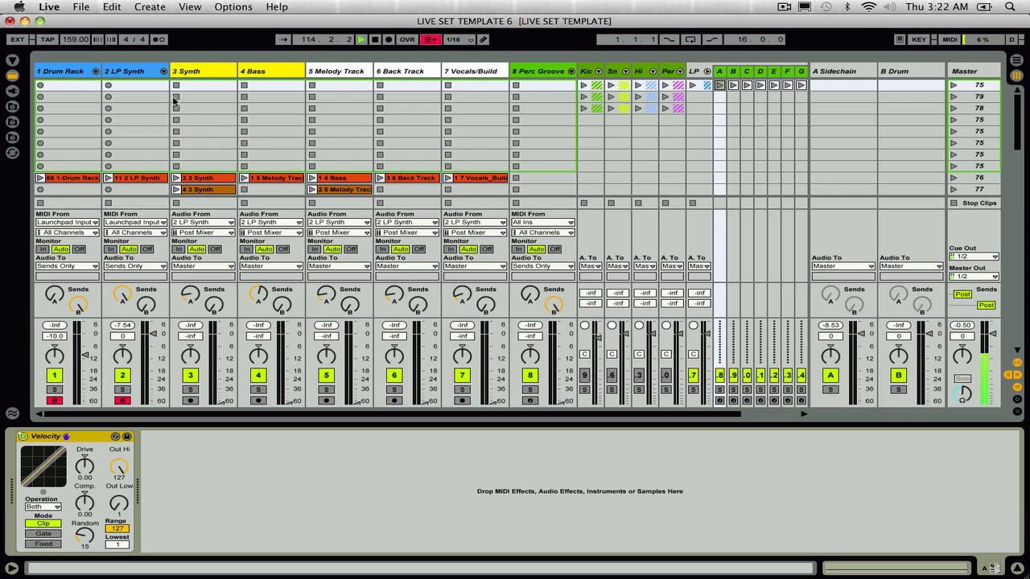
click(147, 71)
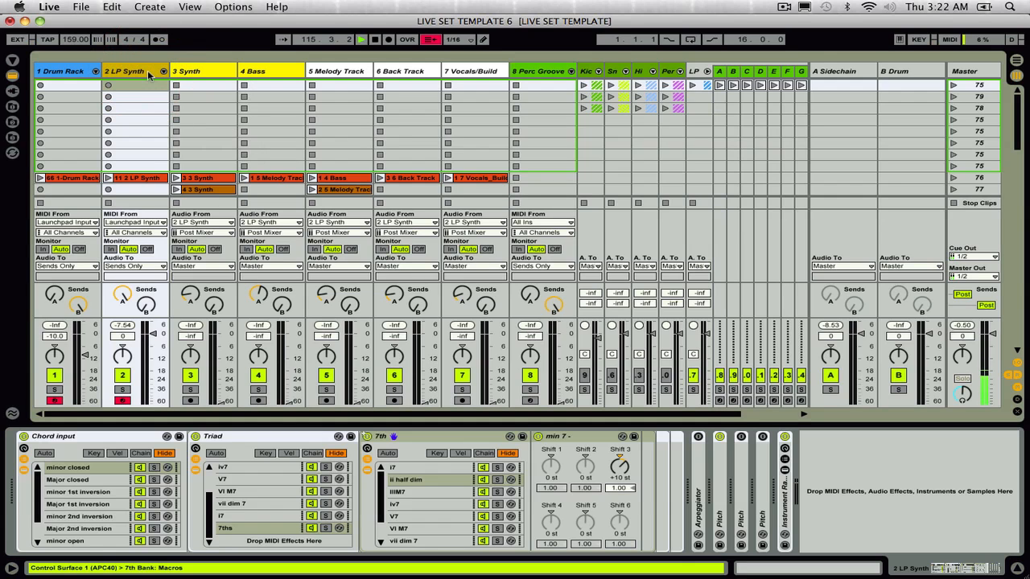
Step: Compare the minor closed and Major closed chains of the Chord input rack and look over its full chain list
click(83, 480)
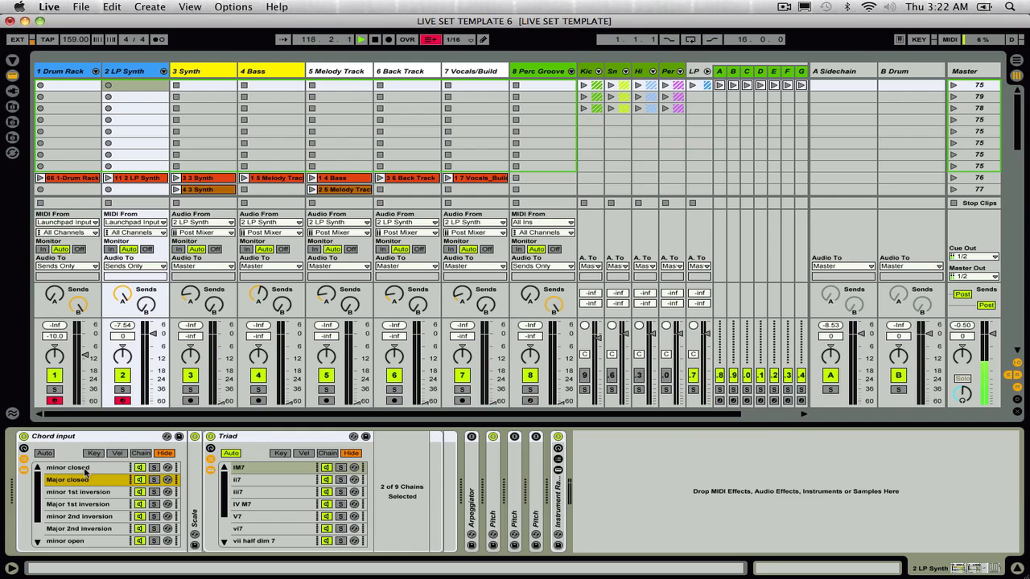
click(85, 468)
click(85, 480)
scroll(87, 540, down, 2)
scroll(79, 533, up, 2)
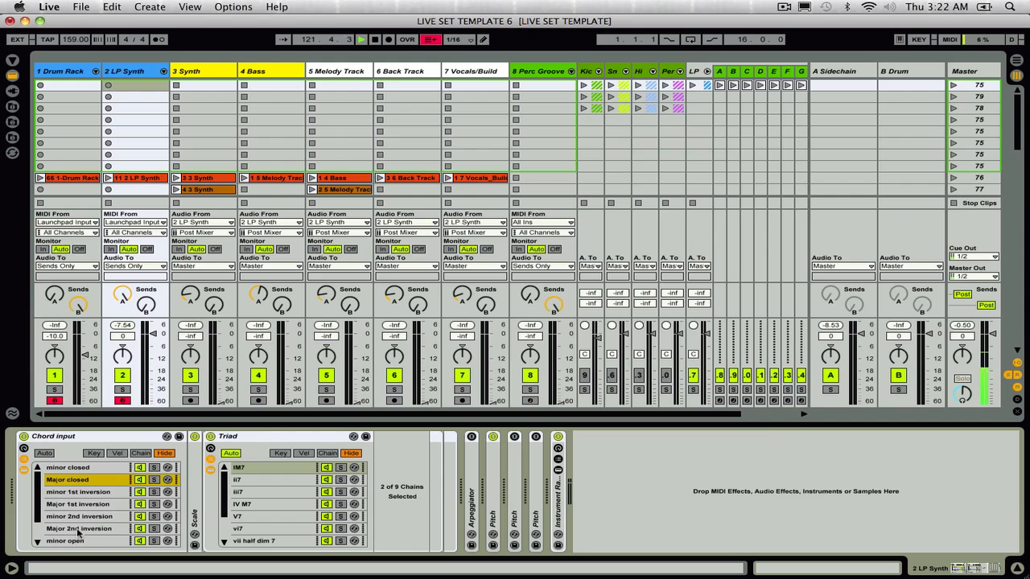
click(89, 467)
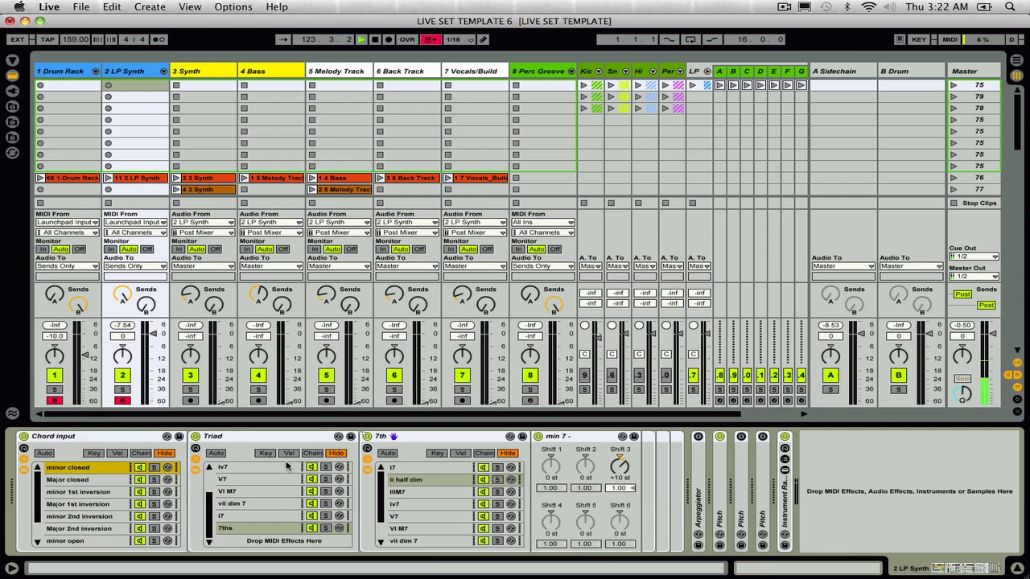
Step: View the Chord devices of the iv7 chain under minor closed and the iii7 chain under Major closed
click(262, 465)
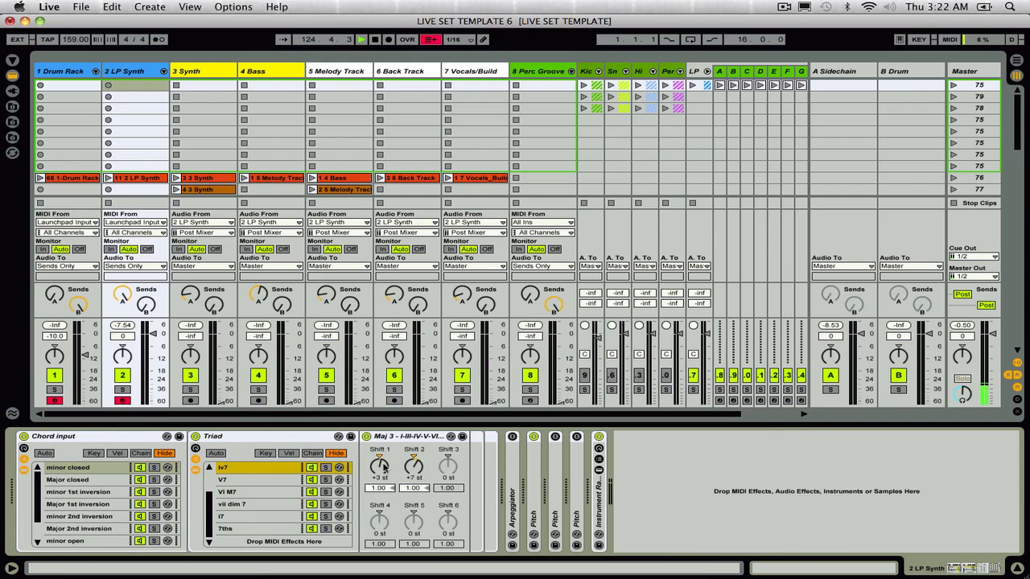
click(72, 480)
click(246, 491)
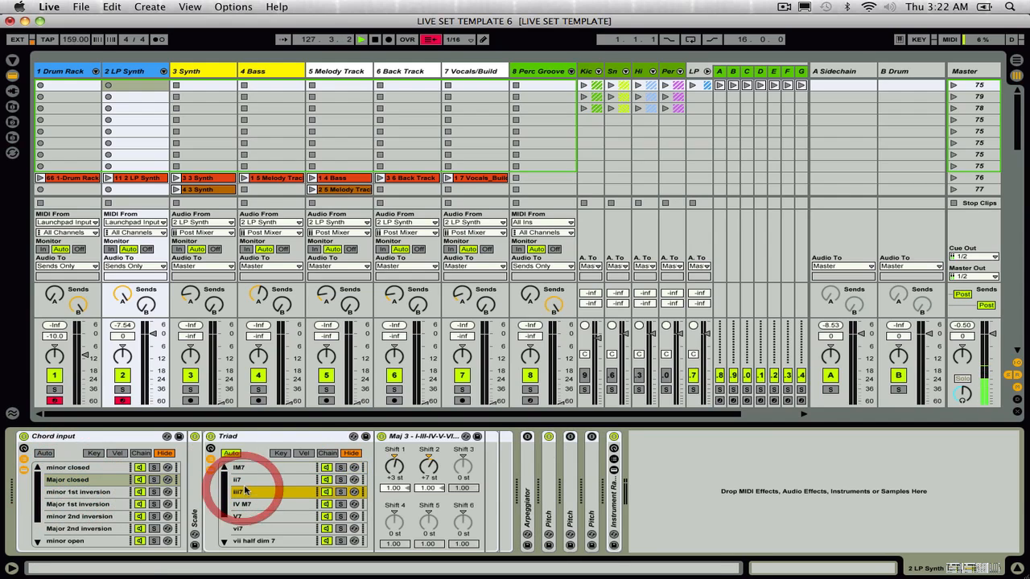
Step: View the devices inside the minor 1st, Major 1st and Major 2nd inversion chains of the Chord input rack
click(84, 493)
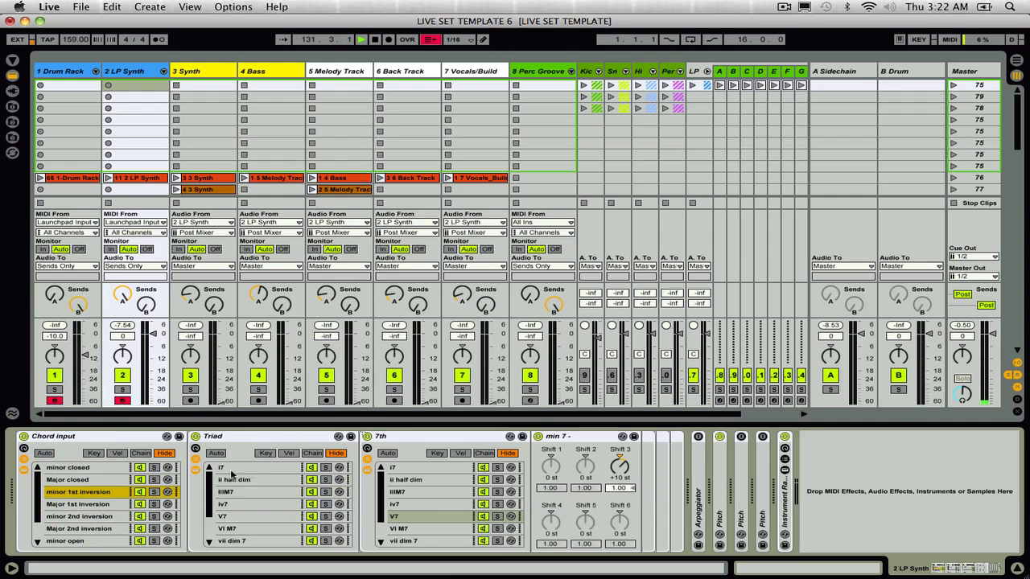
click(89, 505)
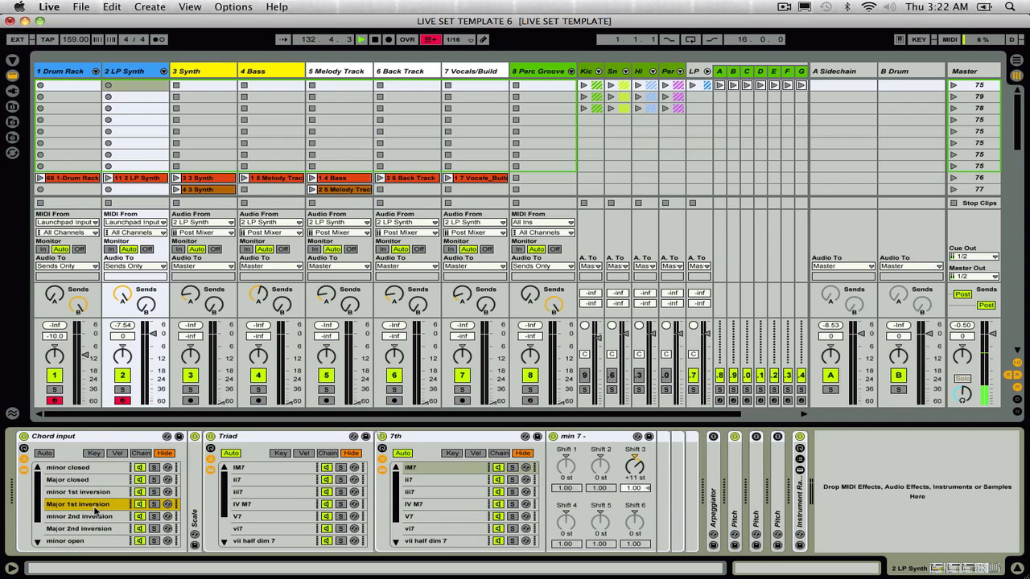
click(95, 524)
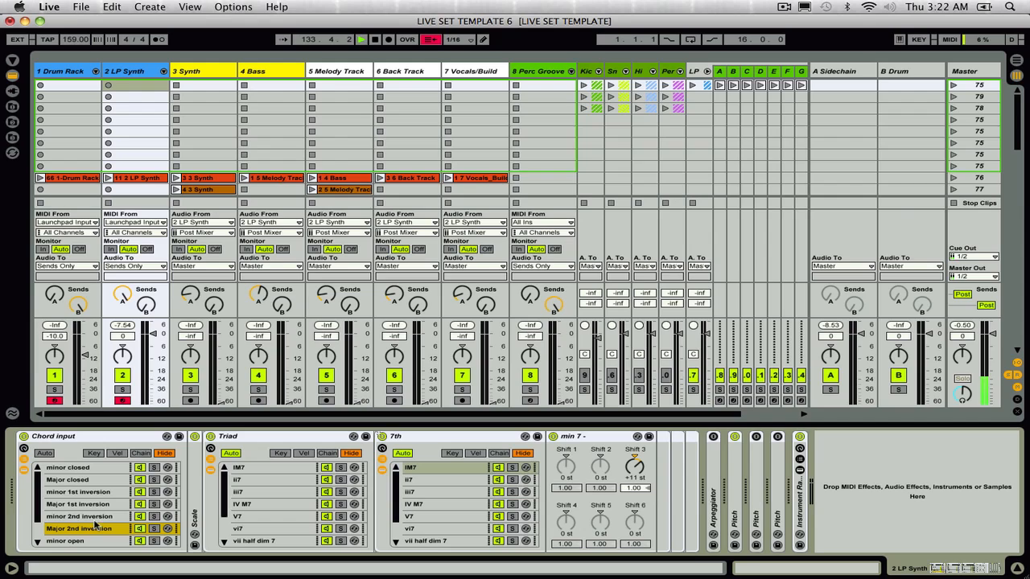
Step: Examine the Chord input rack's velocity zones with the minor and Major 1st inversion chains, and hide the zone editor
click(117, 453)
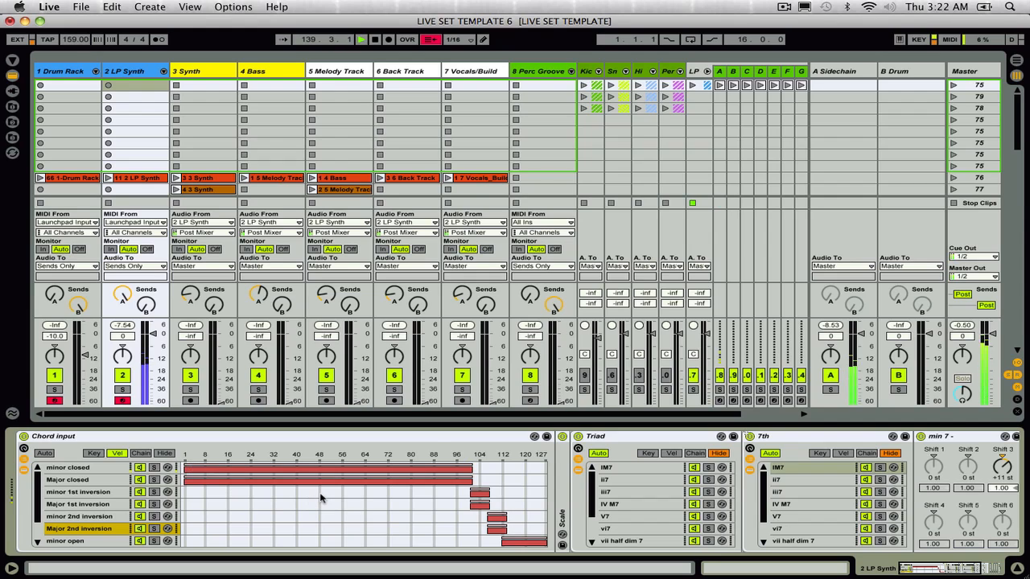
click(469, 454)
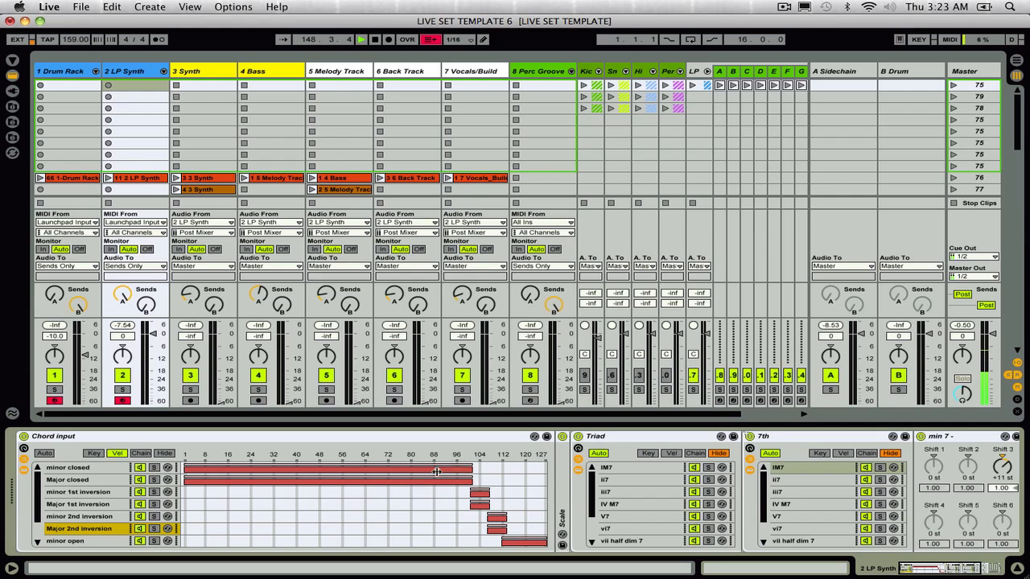
click(478, 453)
click(74, 491)
click(74, 491)
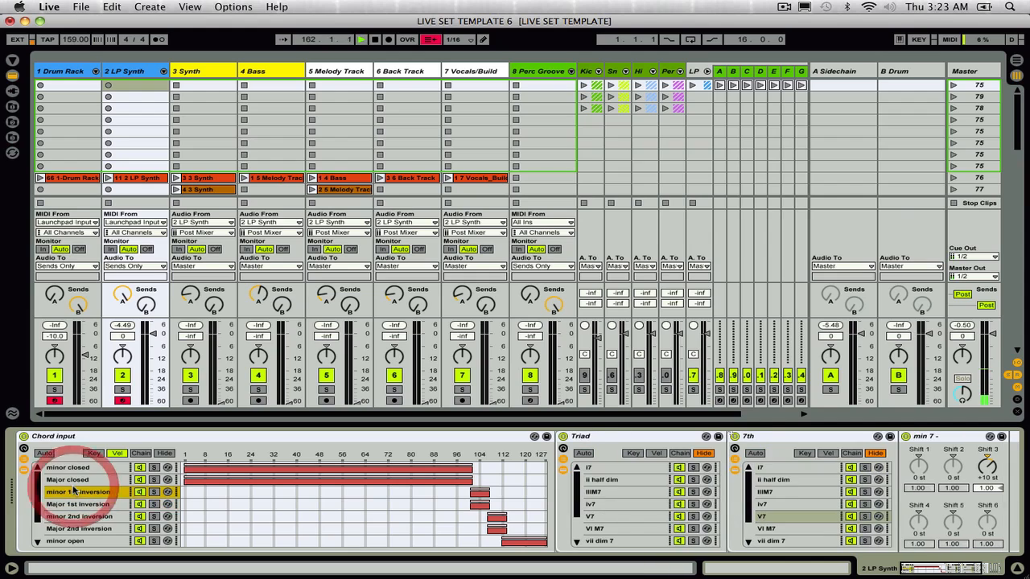
click(77, 505)
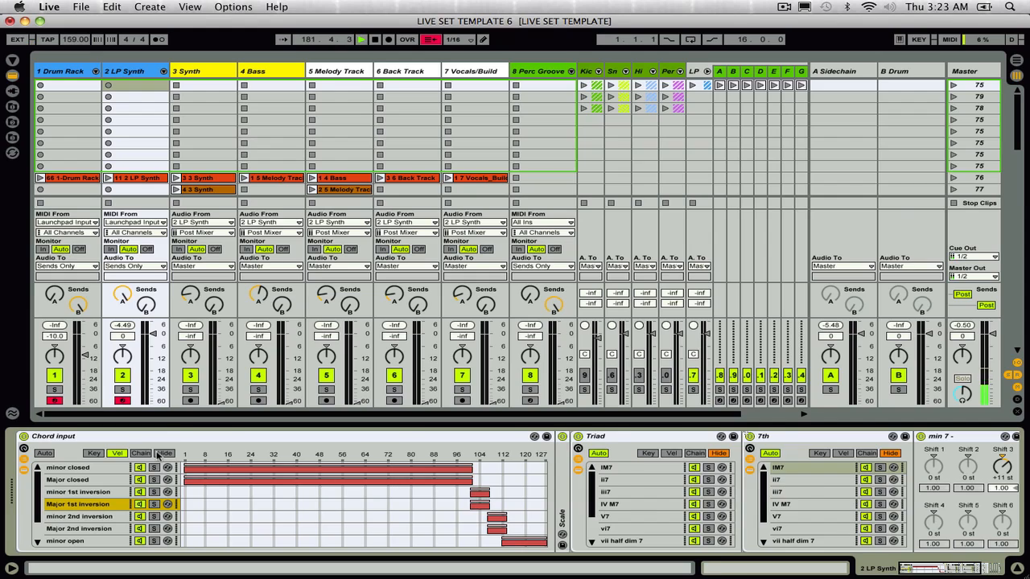
click(161, 454)
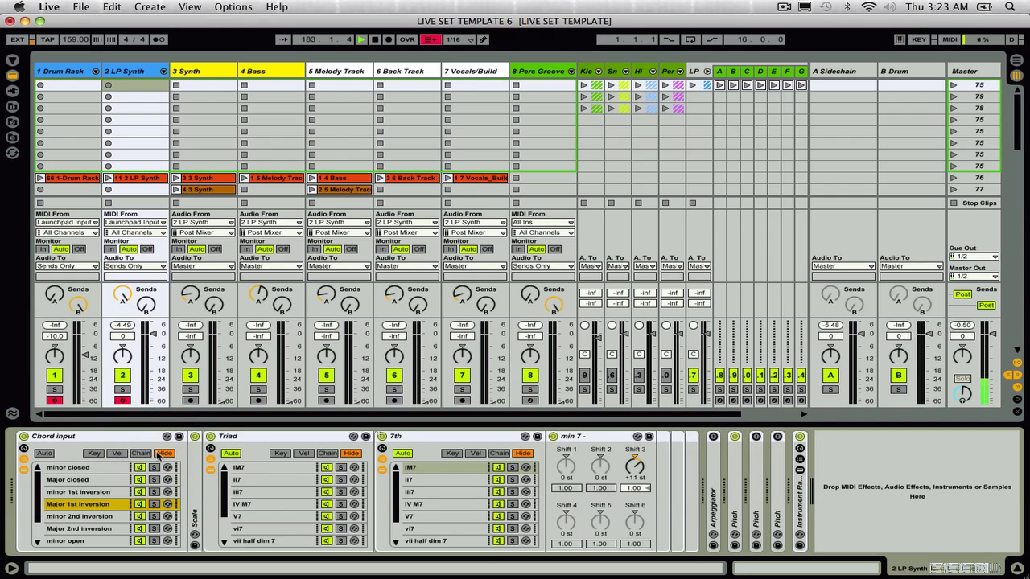